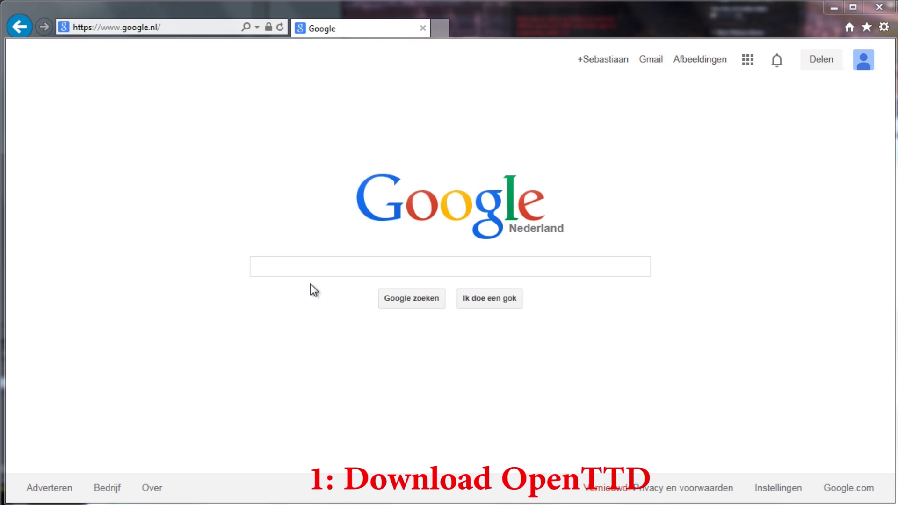
Search Google for 'Openttd' and open the official openttd.org website.
left_click(309, 268)
type("Opentt")
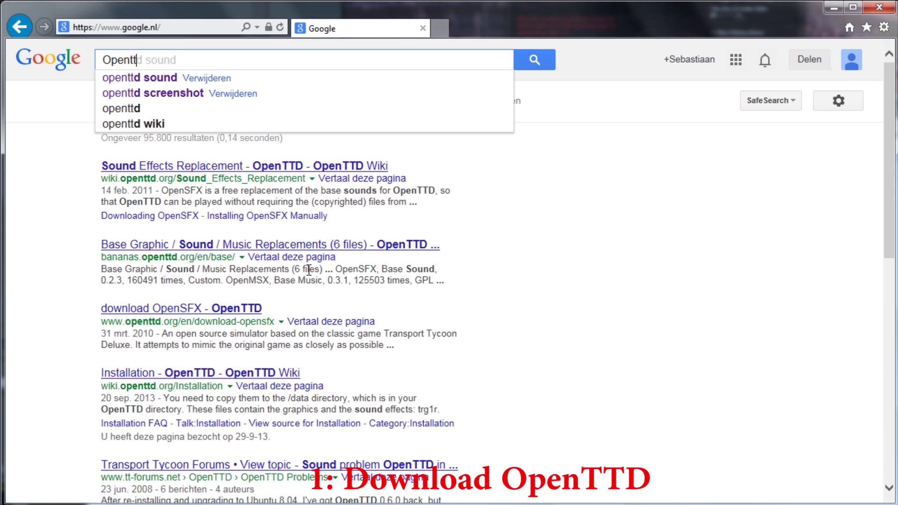
type("d")
key("Return")
left_click(134, 166)
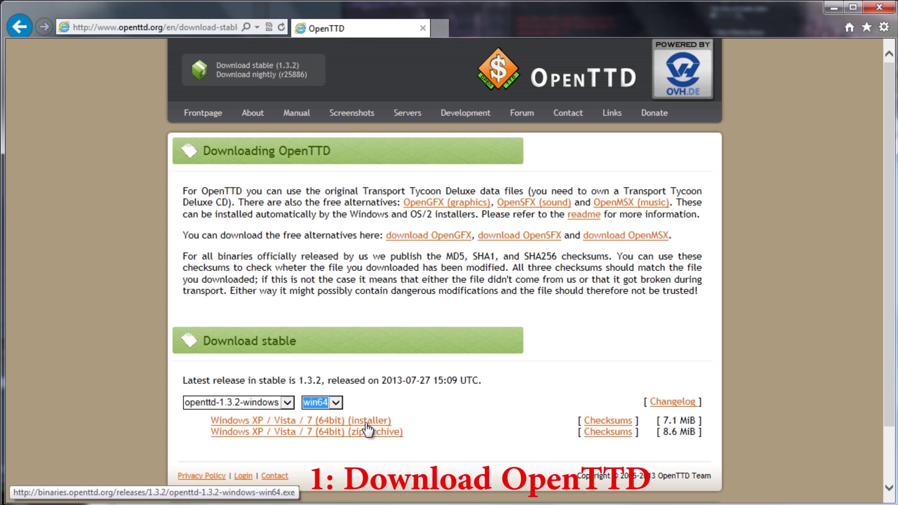
Download the Windows 64-bit OpenTTD installer, save it, and run it.
left_click(366, 421)
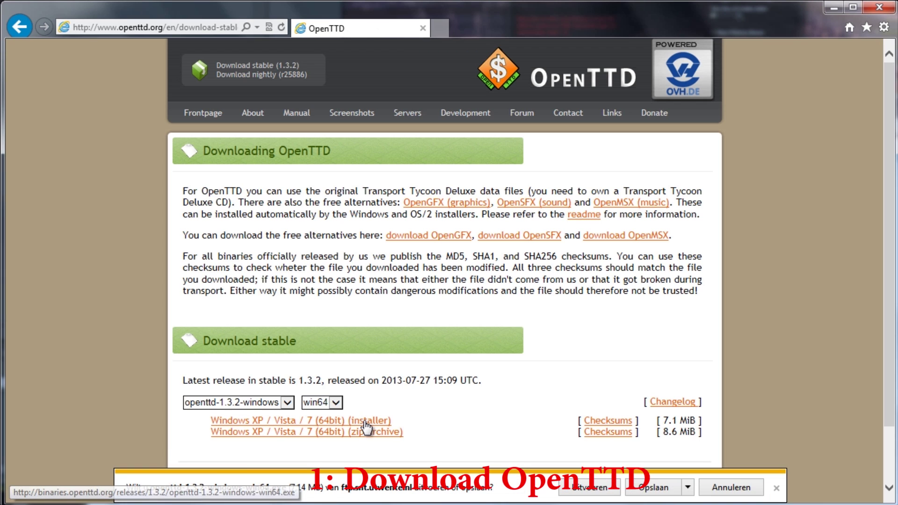
left_click(645, 489)
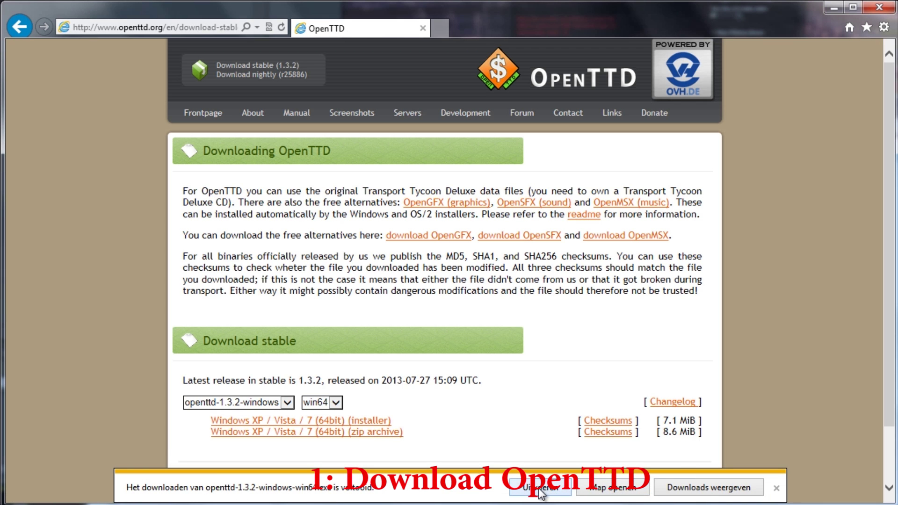
left_click(540, 489)
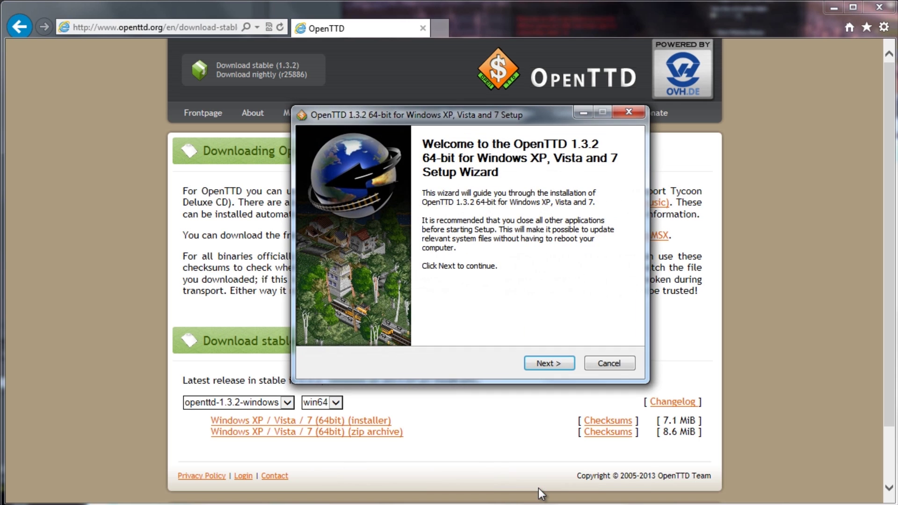
Accept the licence, keep OpenGFX, OpenSFX and OpenMSX selected, and install into e:\test\OpenTTD\.
left_click(538, 362)
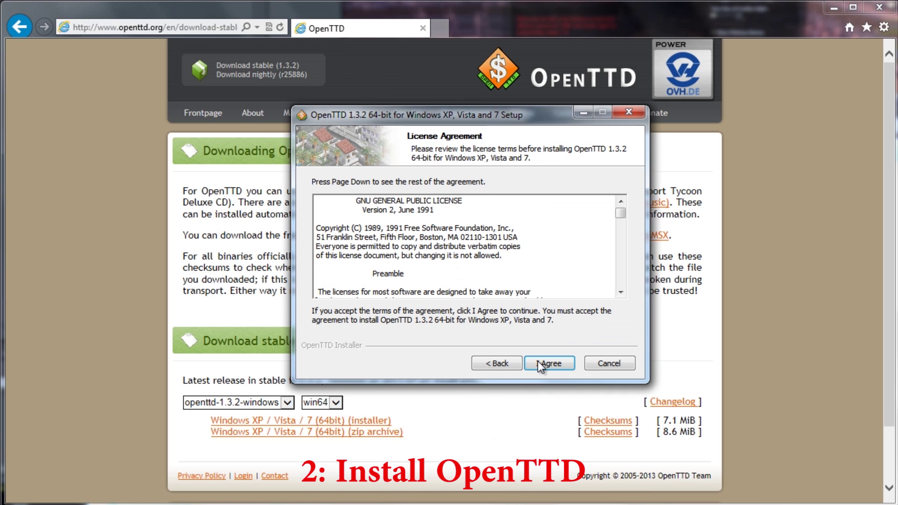
left_click(538, 361)
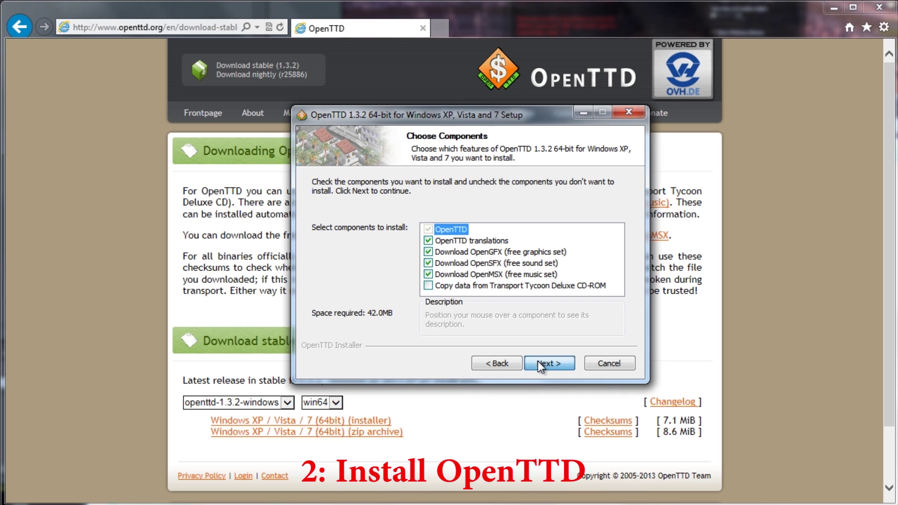
left_click(428, 263)
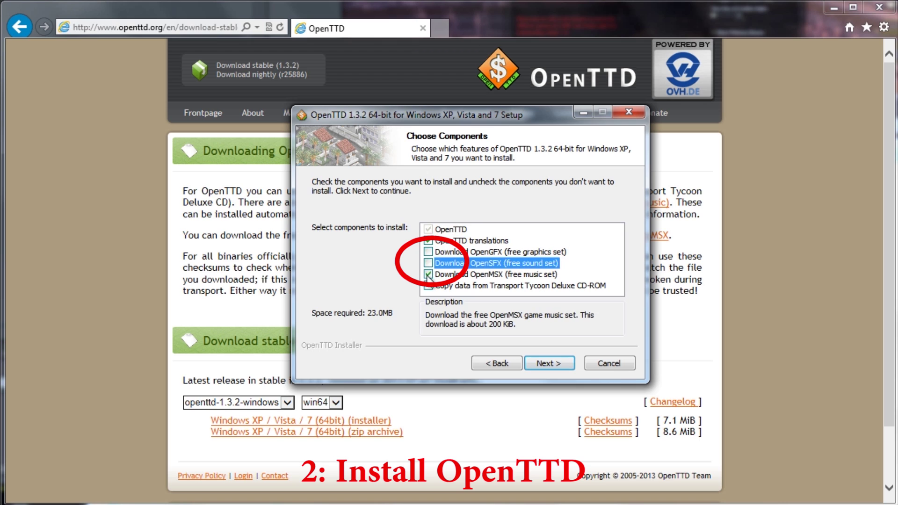
left_click(427, 275)
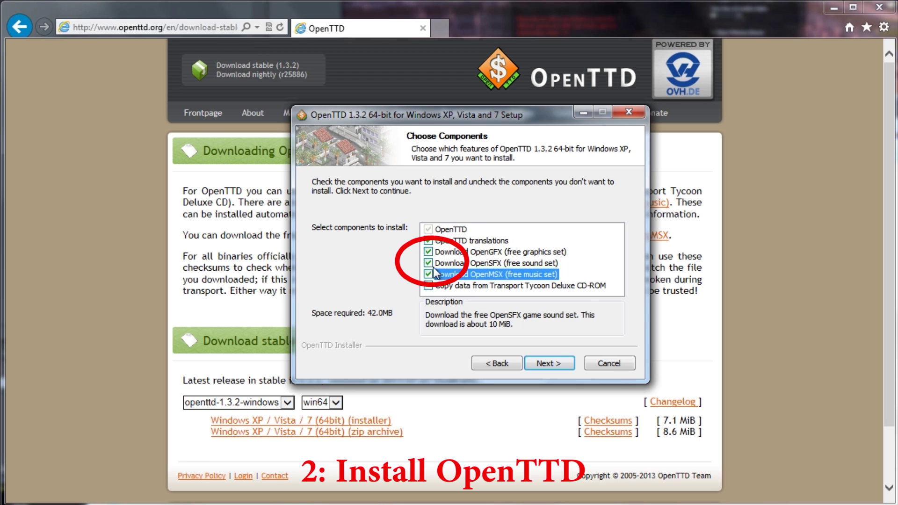
left_click(538, 364)
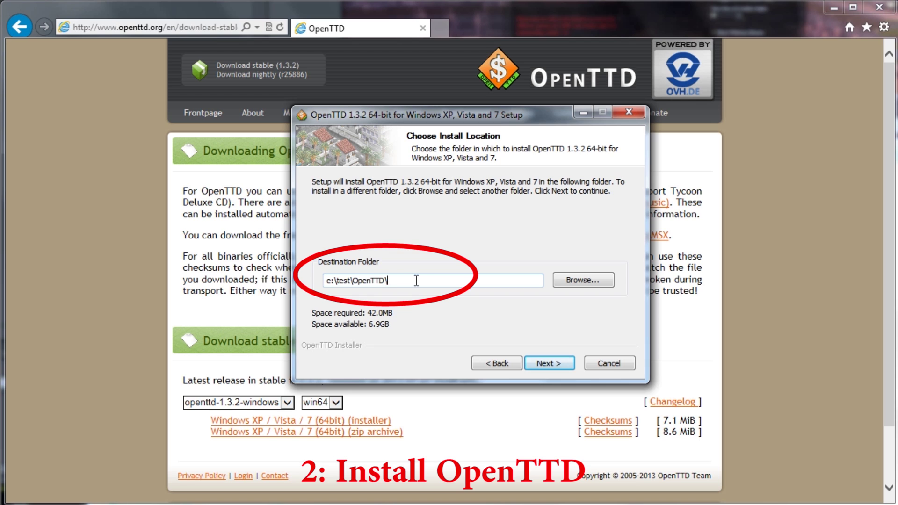
left_click(545, 363)
left_click(545, 363)
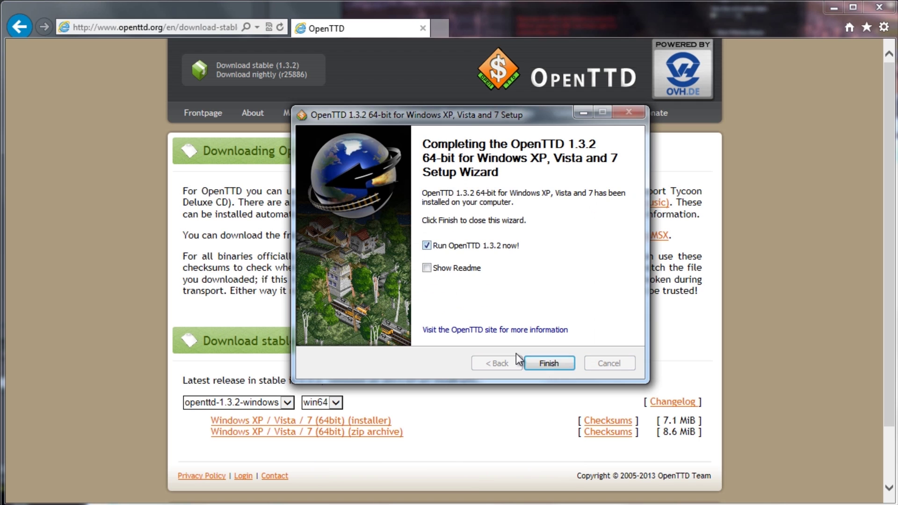
Launch OpenTTD, enlarge its window, and set the screen resolution to 1280x720.
left_click(549, 363)
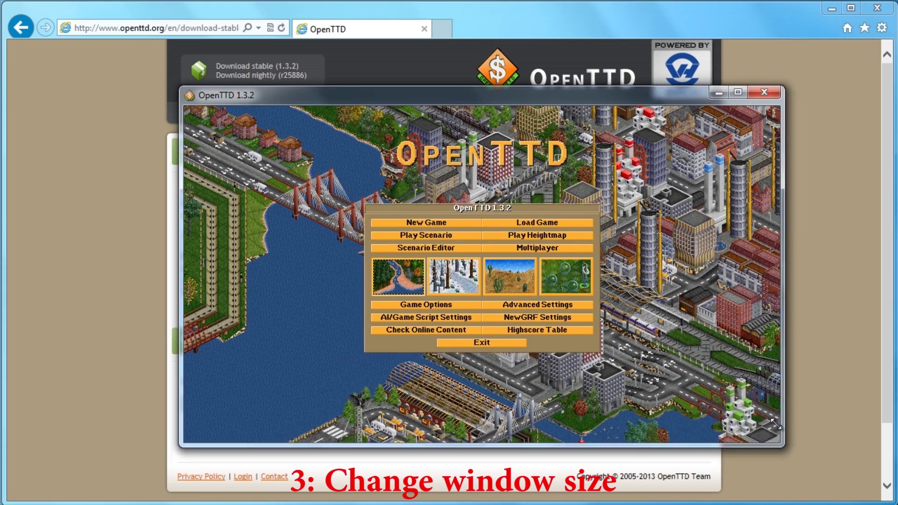
left_click_drag(682, 461, 704, 471)
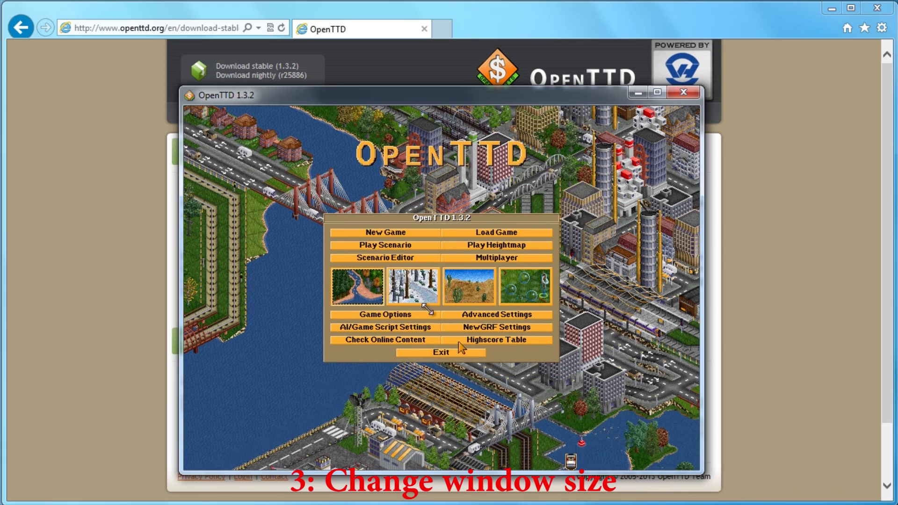
left_click(369, 314)
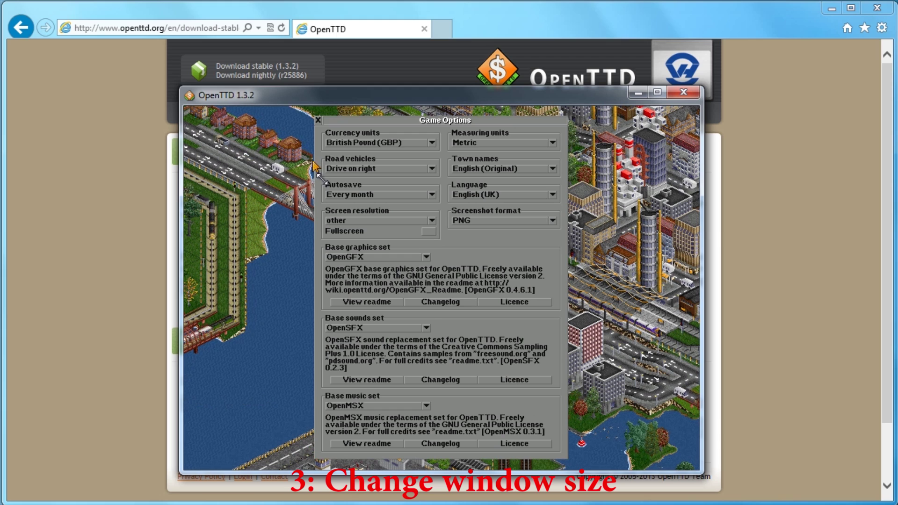
left_click(362, 221)
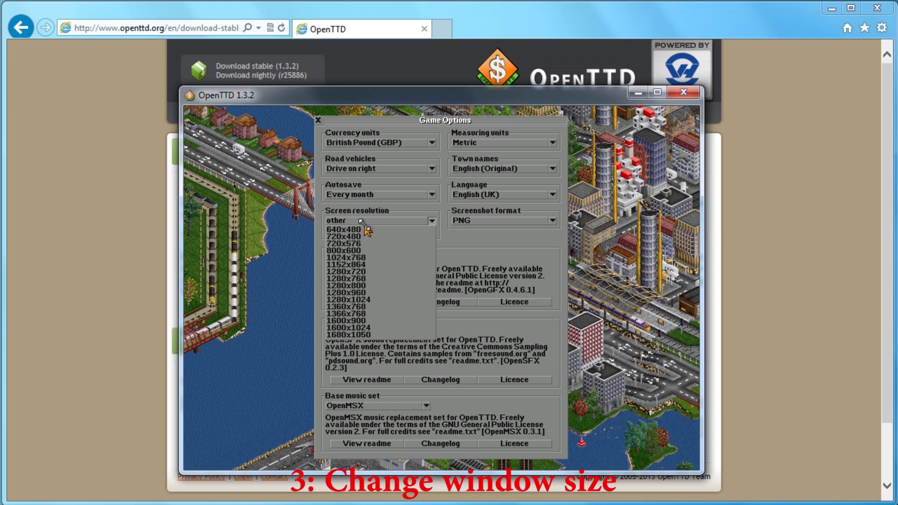
left_click(356, 271)
left_click_drag(318, 95, 160, 16)
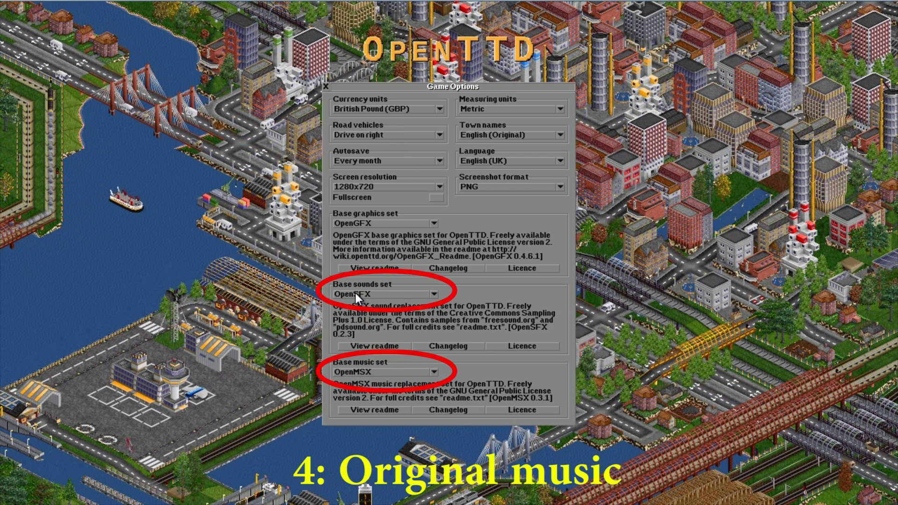
Keep OpenMSX as the base music set and close Game Options.
left_click(371, 369)
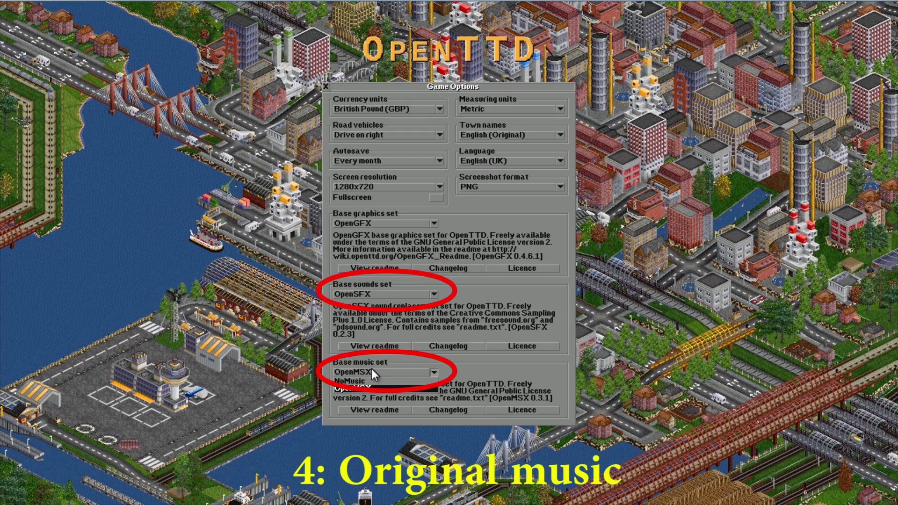
left_click(372, 368)
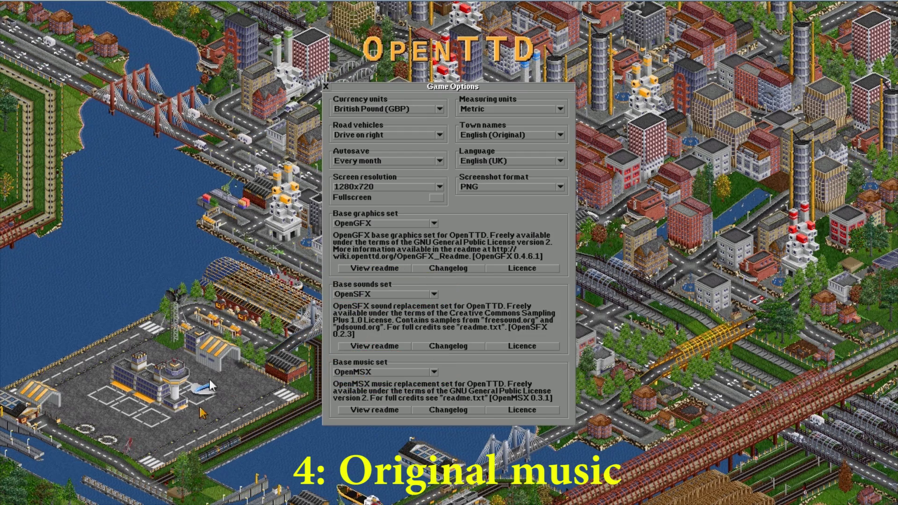
left_click(325, 87)
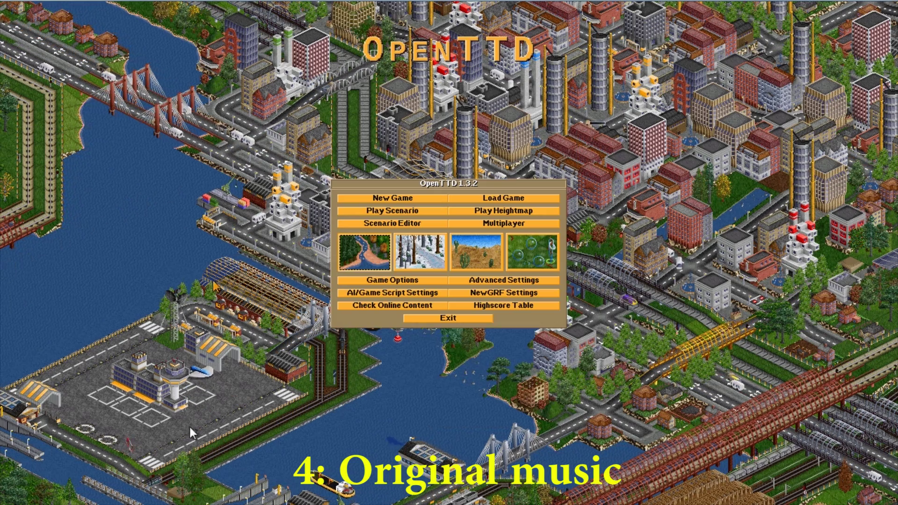
Show the openttd 132 folder and the E:\test\OpenTTD folder in two Explorer windows.
key("alt+Tab")
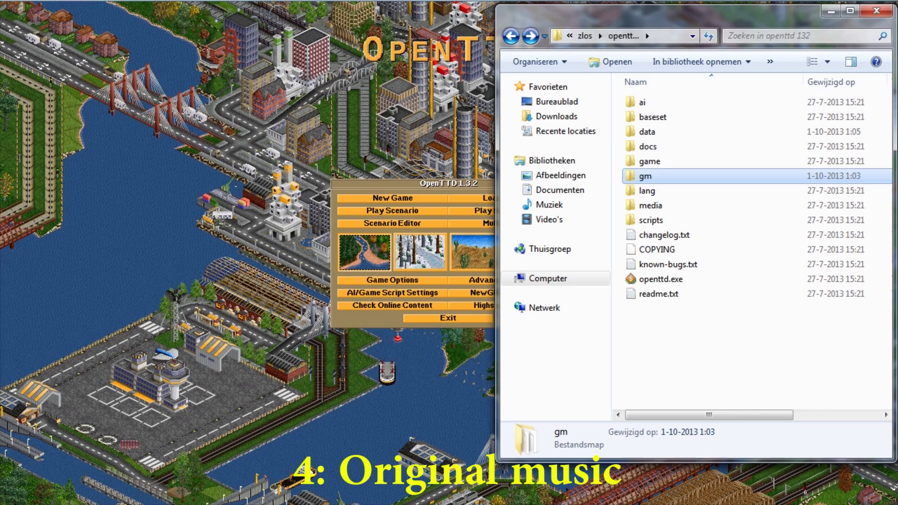
key("alt+Tab")
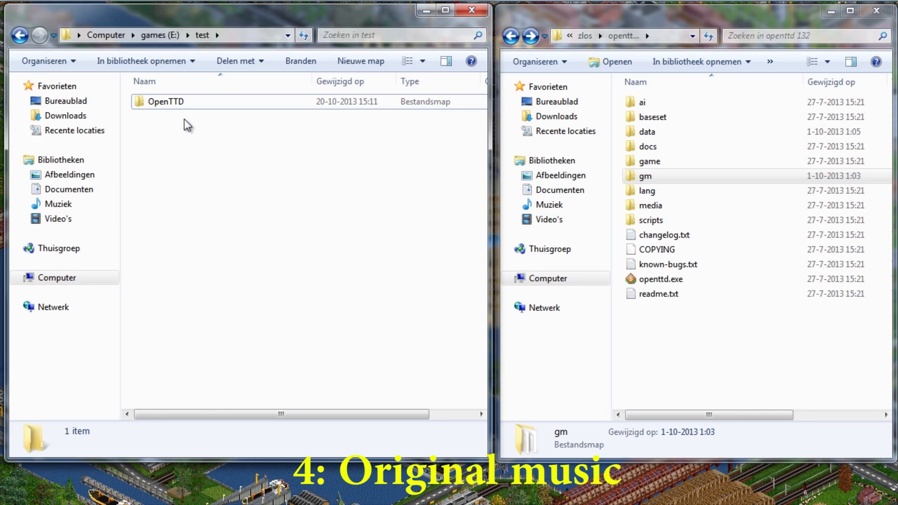
double_click(159, 103)
double_click(172, 146)
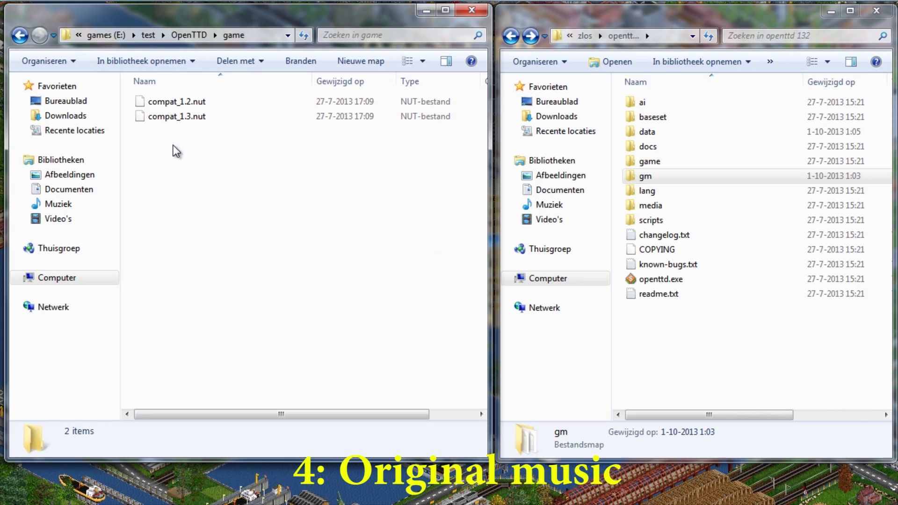
key("BackSpace")
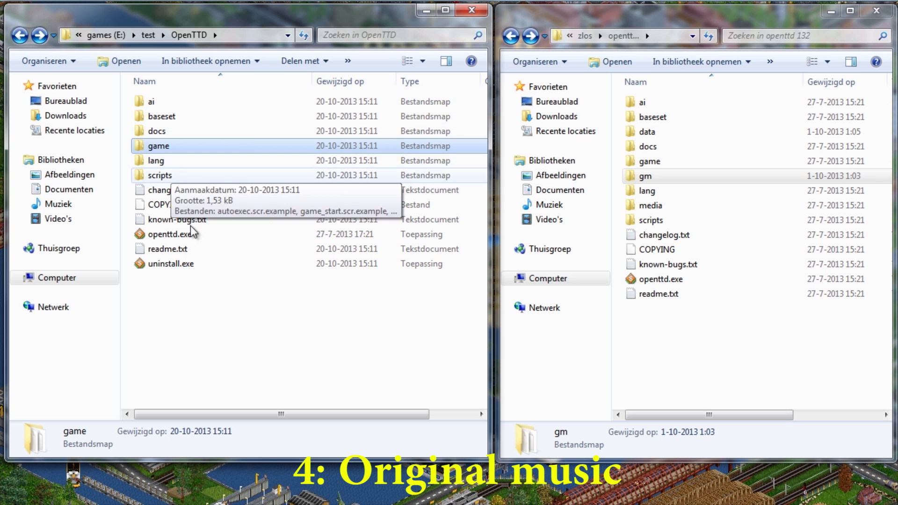
Copy the gm folder from openttd 132 into E:\test\OpenTTD.
left_click(655, 177)
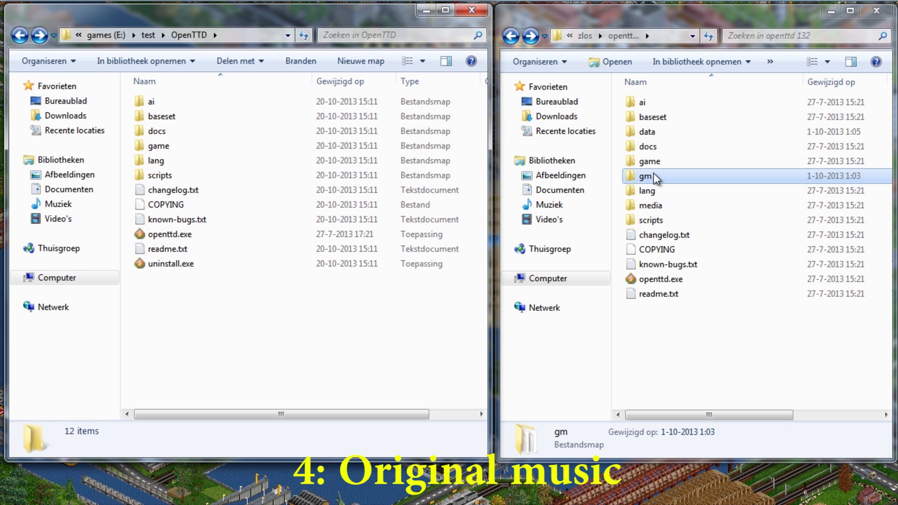
right_click(664, 182)
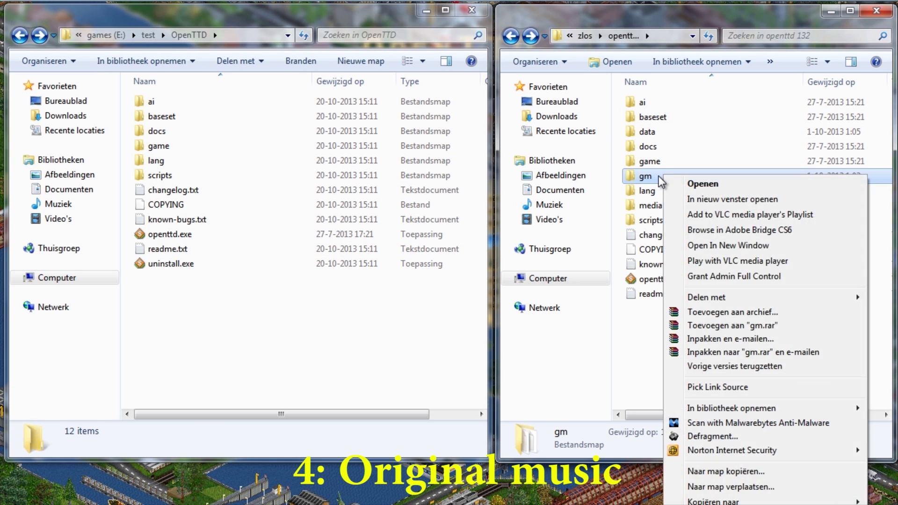
left_click(740, 467)
left_click(265, 326)
key("ctrl+v")
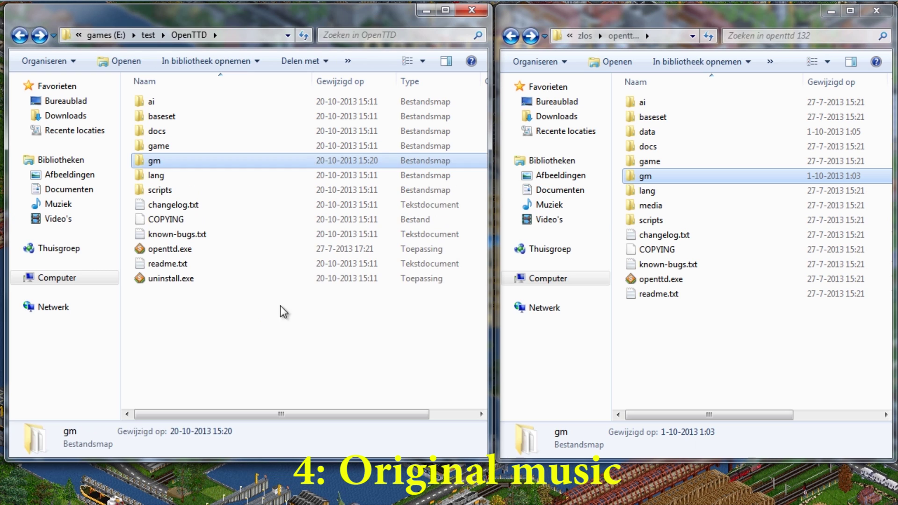
Copy the data folder into E:\test\OpenTTD, then minimize both Explorer windows.
left_click(660, 135)
double_click(661, 135)
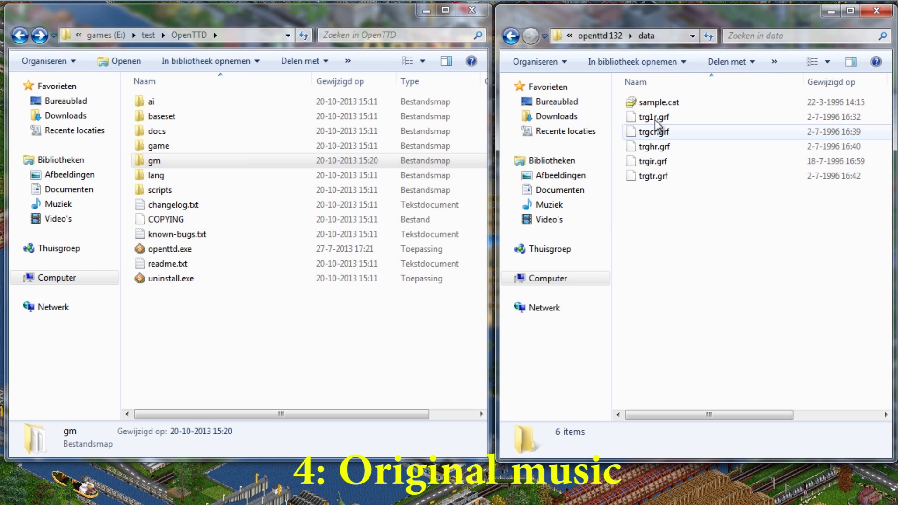
mouse_move(687, 206)
left_mouse_down()
mouse_move(679, 107)
mouse_move(688, 202)
left_mouse_up()
key("BackSpace")
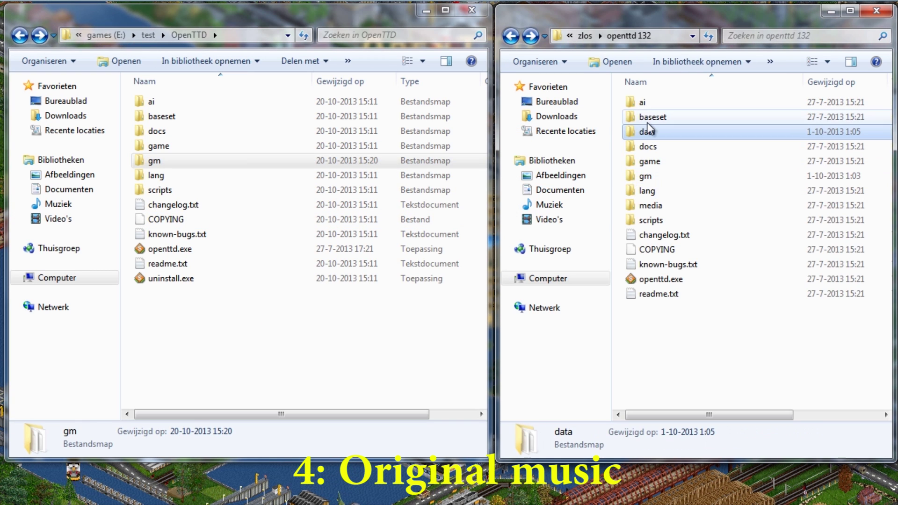
left_click(259, 305)
key("ctrl+v")
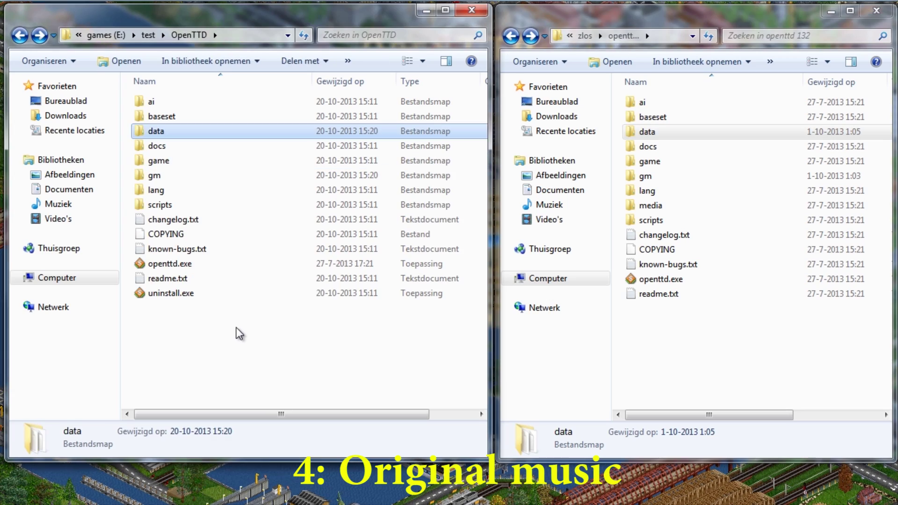
left_click(239, 336)
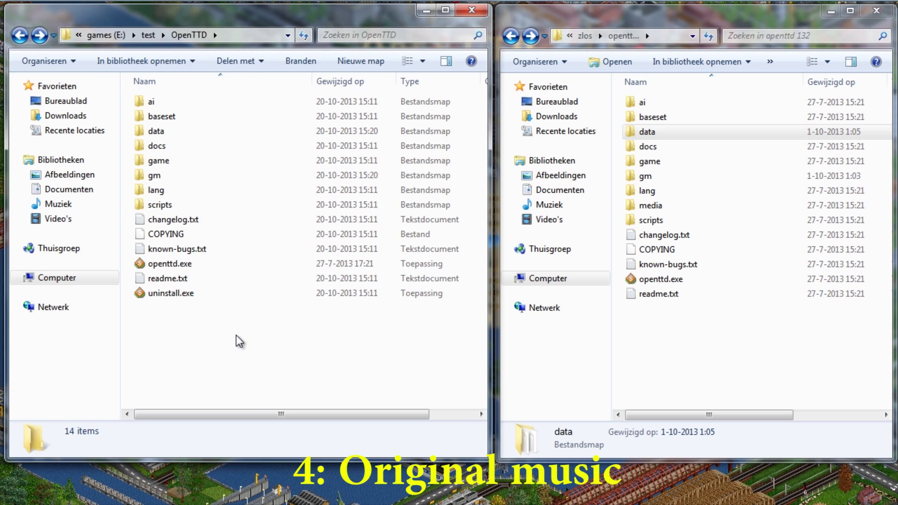
left_click(831, 11)
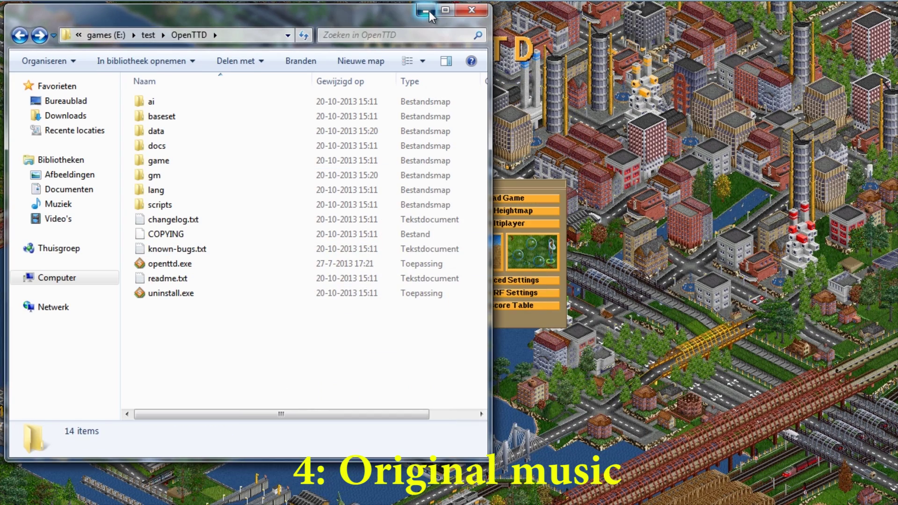
left_click(429, 11)
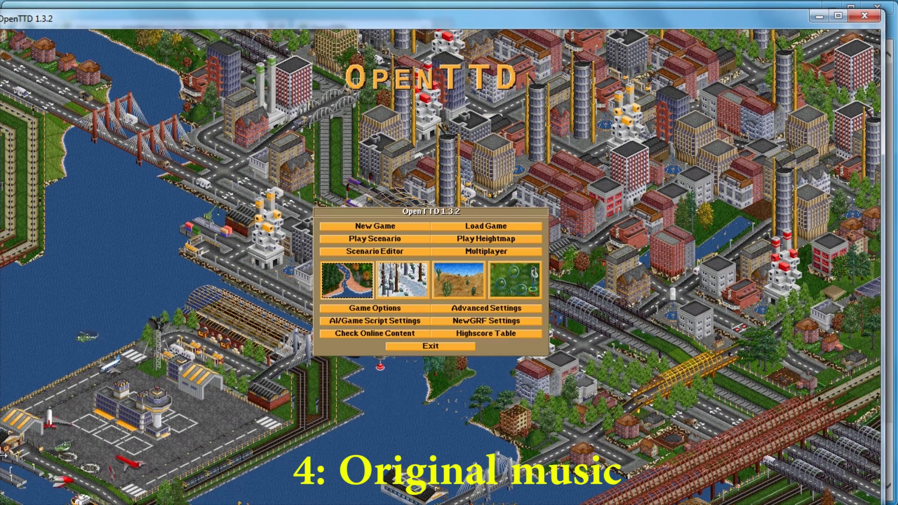
In Game Options, set Base sounds set and Base music set to original_windows.
left_click(375, 308)
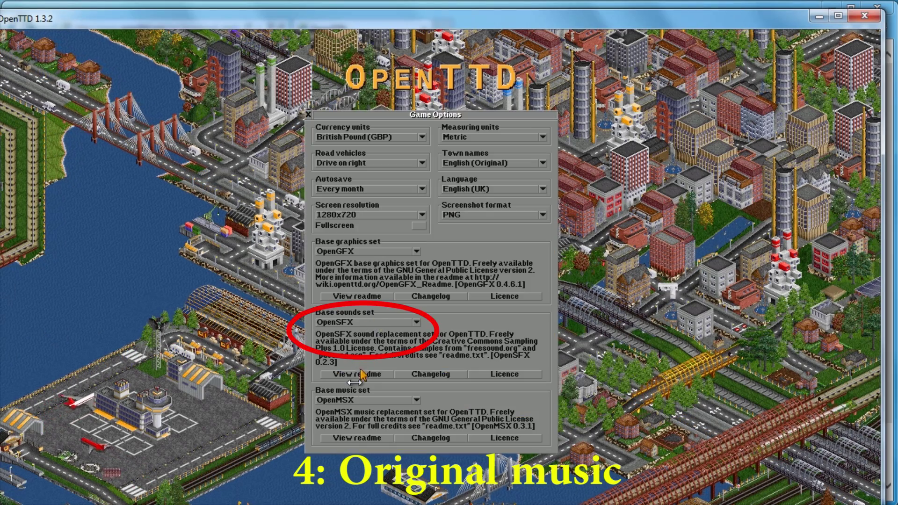
left_click(351, 323)
left_click(344, 345)
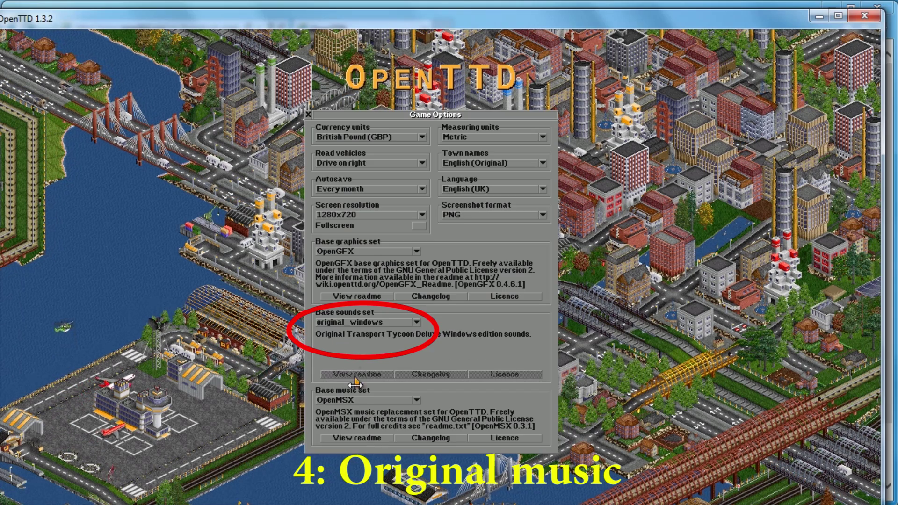
left_click(351, 401)
left_click(346, 423)
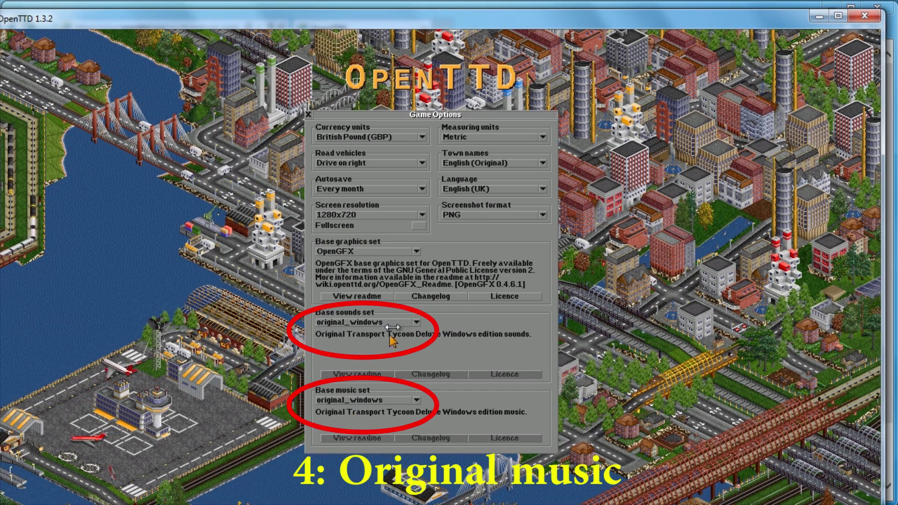
left_click(309, 116)
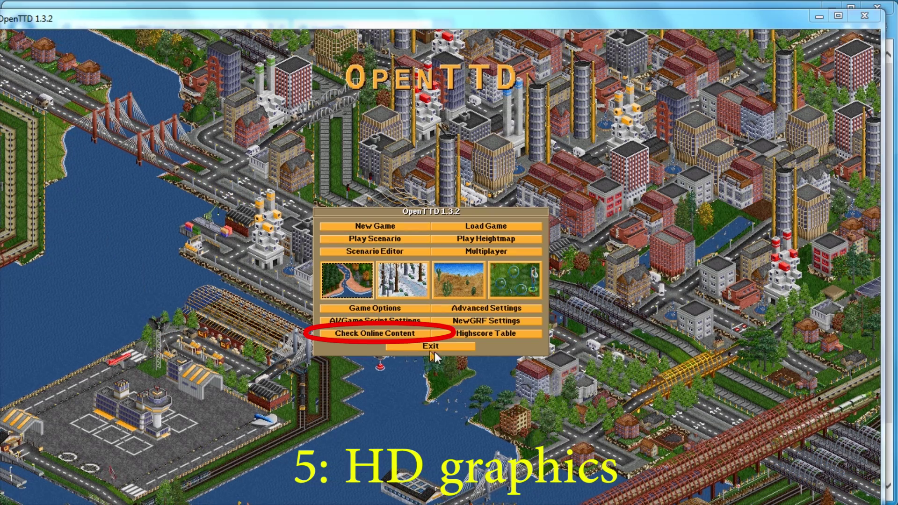
Filter online content for 'zbase', tick the zBase base graphics set, and download it.
left_click(366, 334)
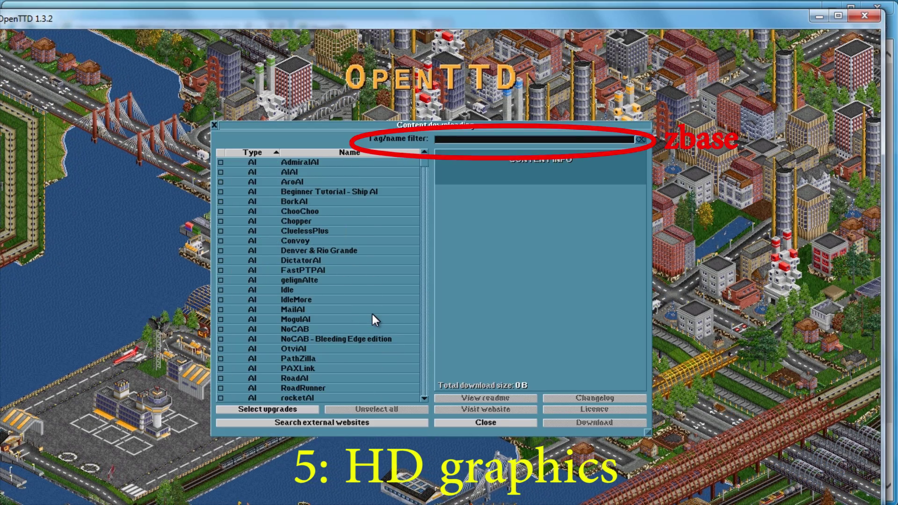
type("zbase")
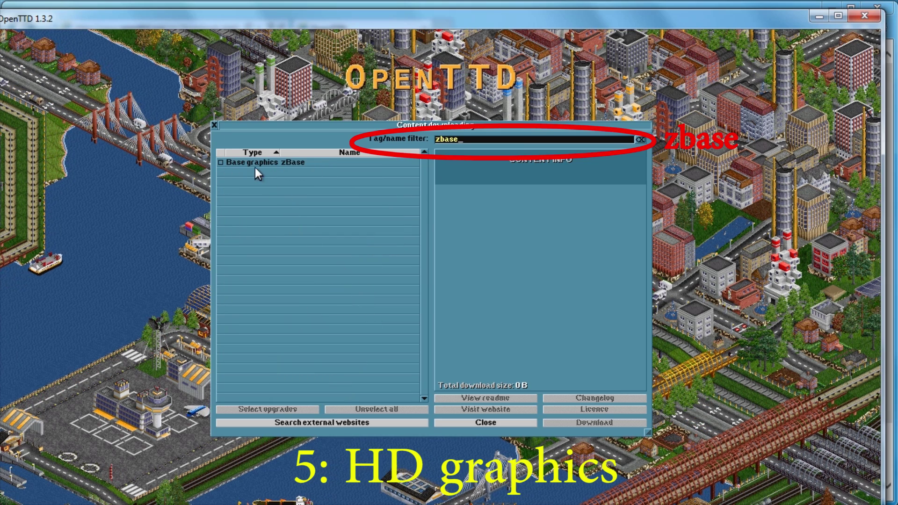
left_click(257, 162)
left_click(223, 162)
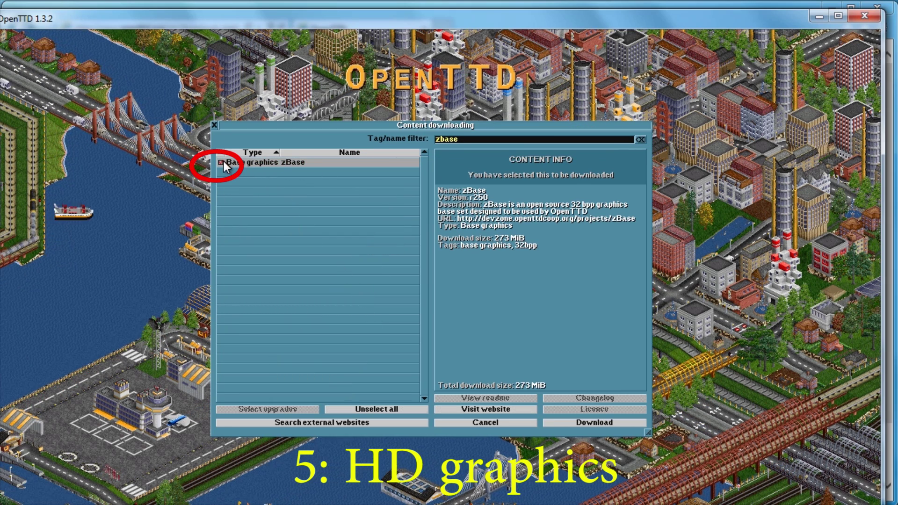
left_click(594, 423)
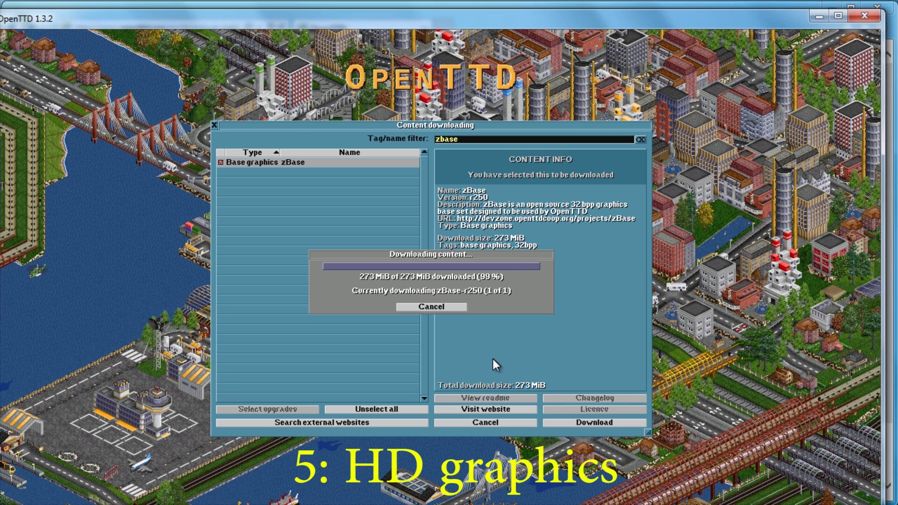
Dismiss the download windows, choose zBase as base graphics set, and go fullscreen with Alt+Enter.
left_click(430, 307)
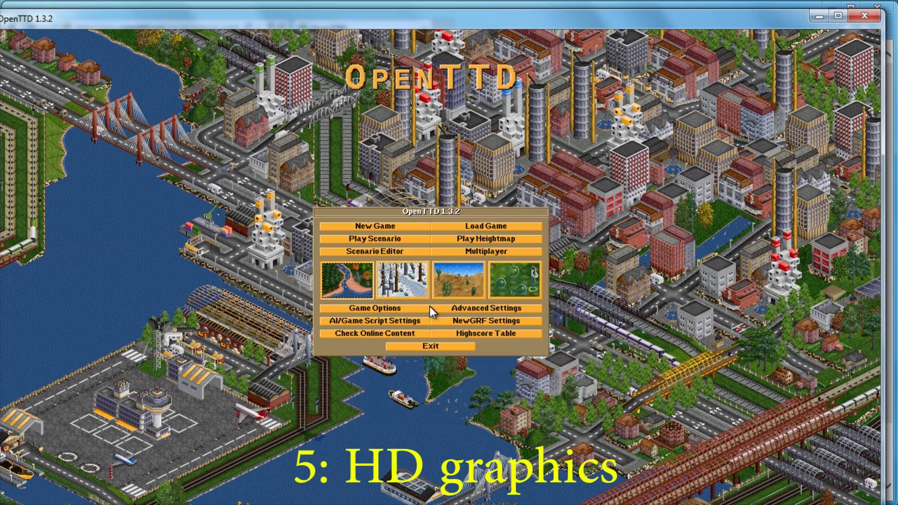
left_click(367, 310)
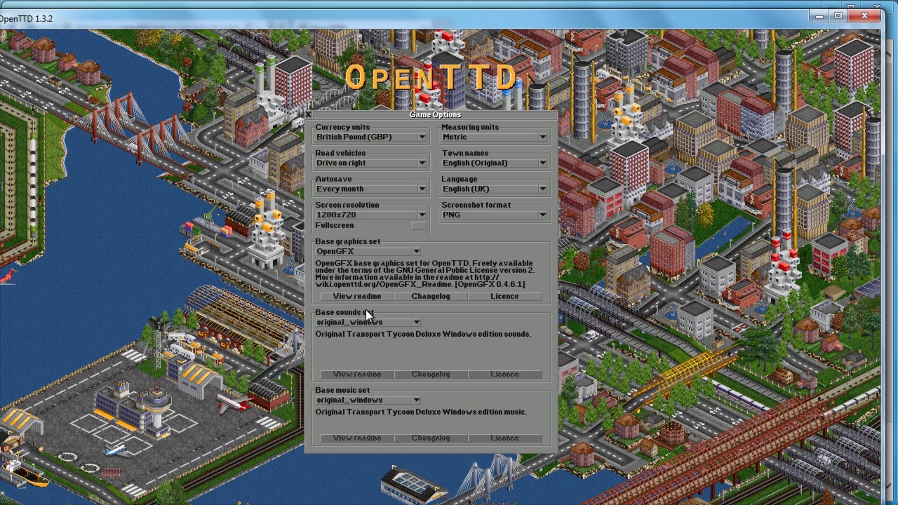
left_click(350, 252)
left_click(331, 277)
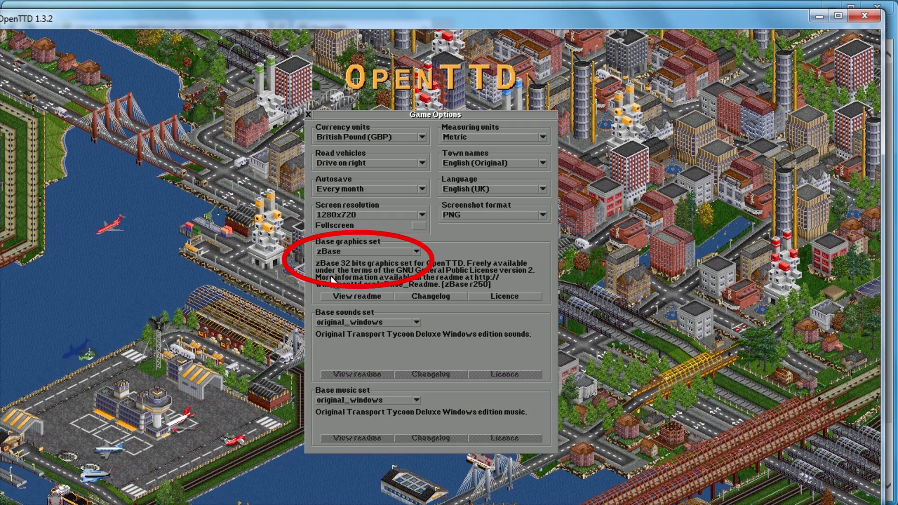
left_click(307, 115)
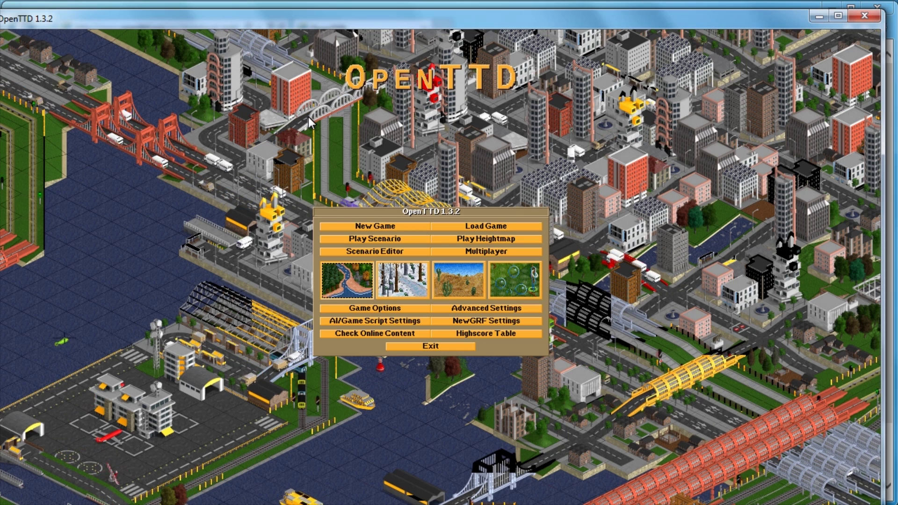
key("alt+Return")
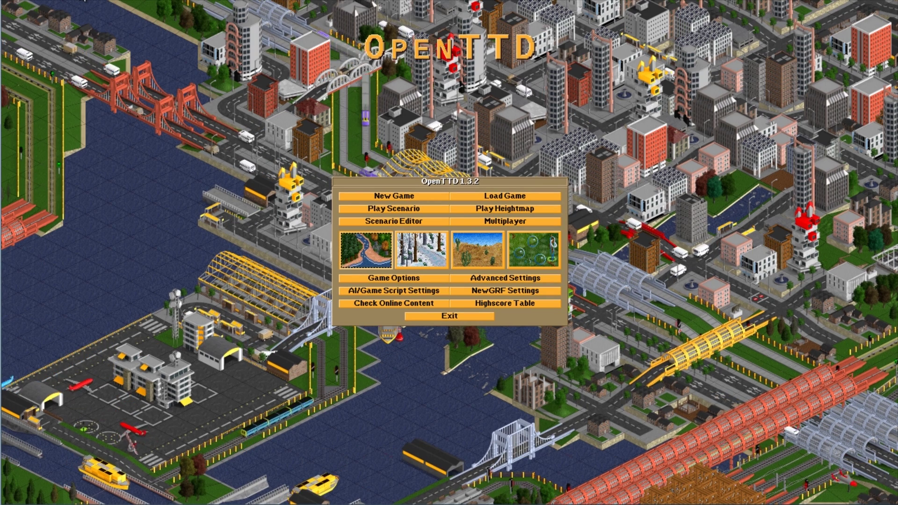